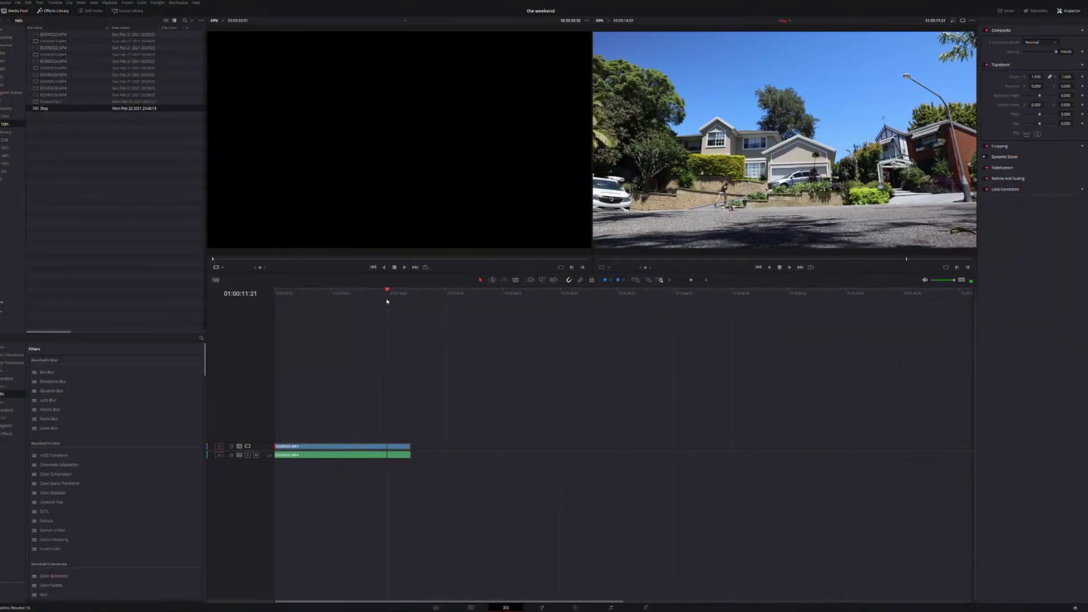
Open the street clip in Fusion and move its MediaIn1 and MediaOut1 nodes together to the middle of the node graph
left_click(342, 306)
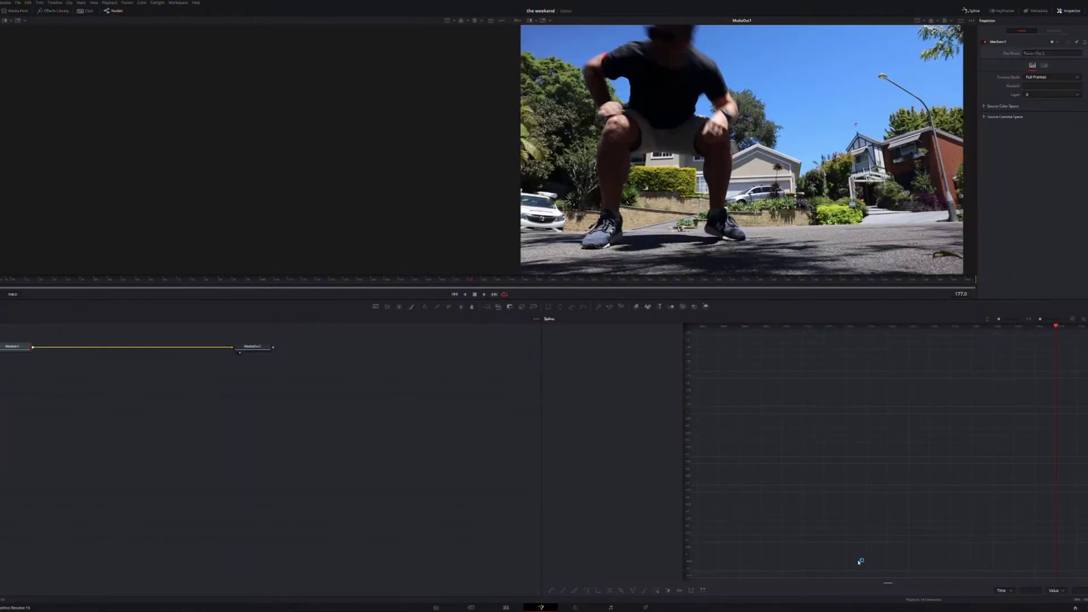
key("ctrl+a")
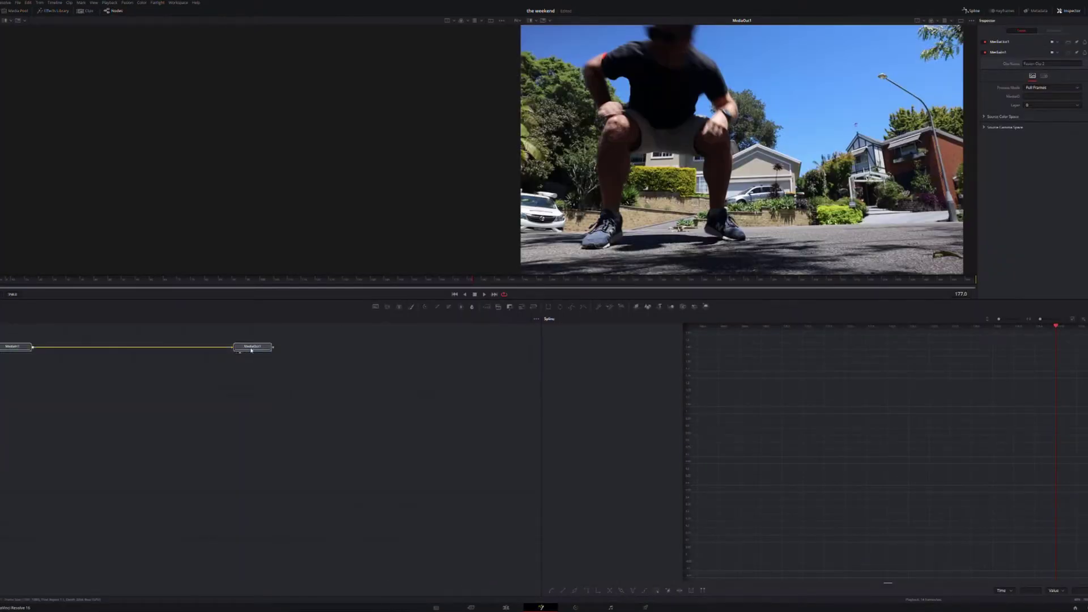
left_click_drag(251, 351, 420, 461)
key("space")
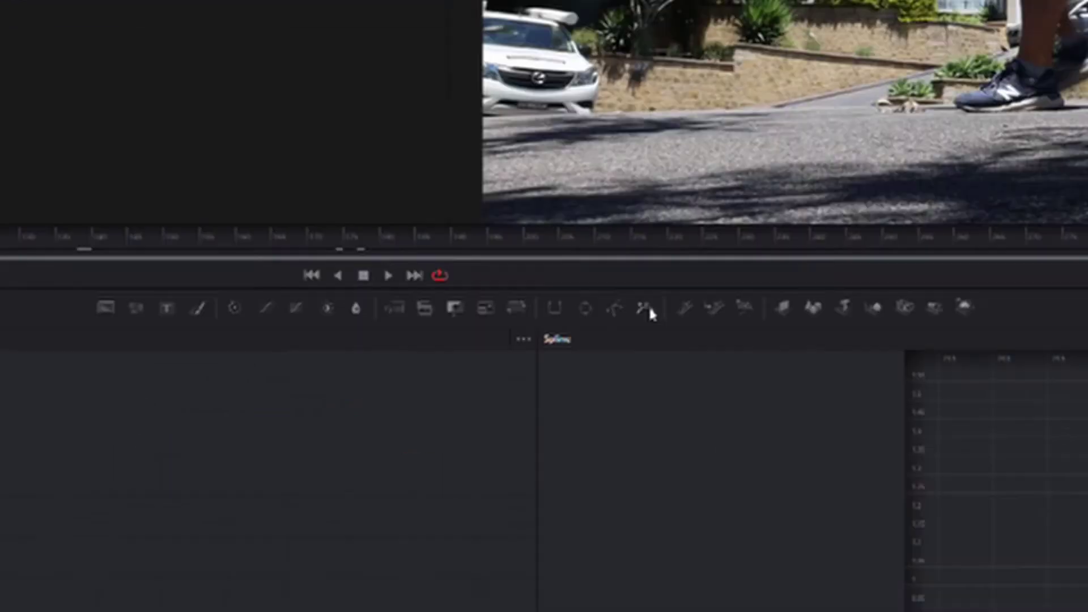
Add a Polygon mask node, place it apart from the main chain, and reconnect MediaIn1 directly to MediaOut1
left_click(614, 309)
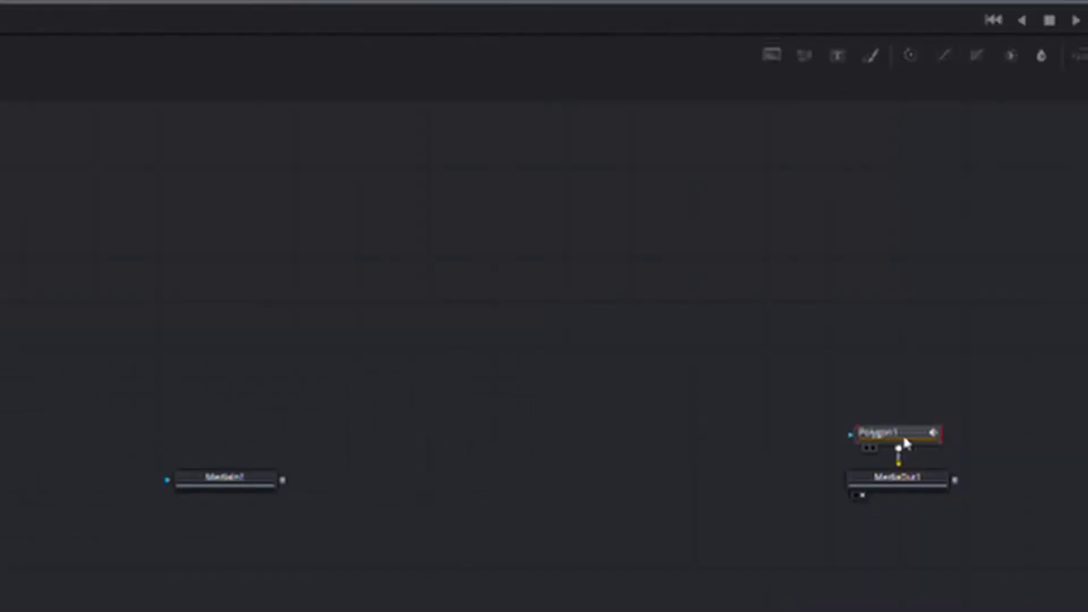
left_click_drag(421, 446, 326, 399)
left_click_drag(369, 440, 394, 462)
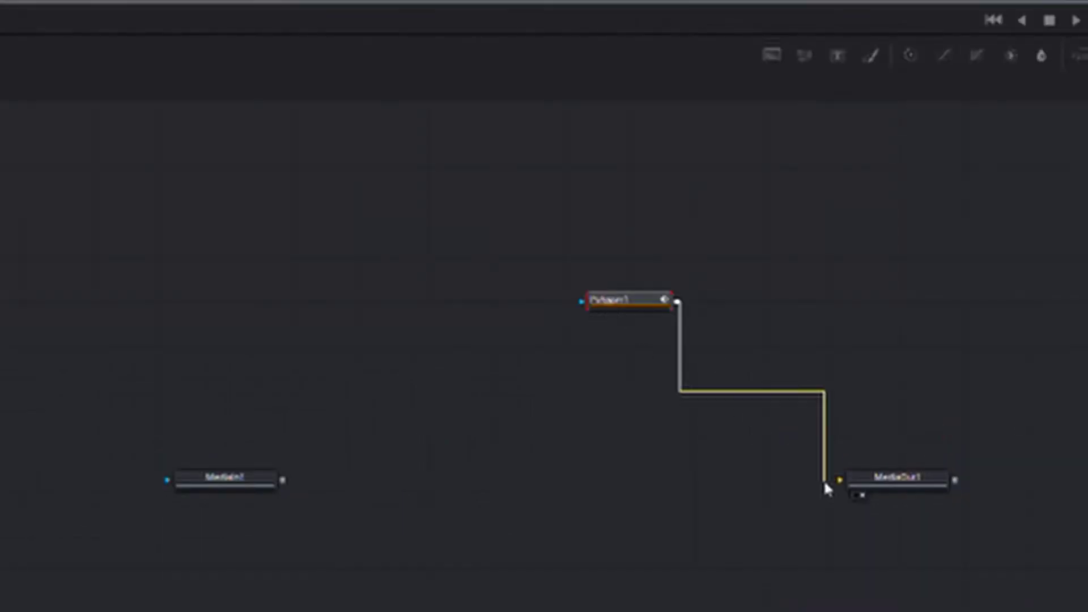
left_click_drag(824, 479, 825, 482)
left_click_drag(282, 481, 838, 481)
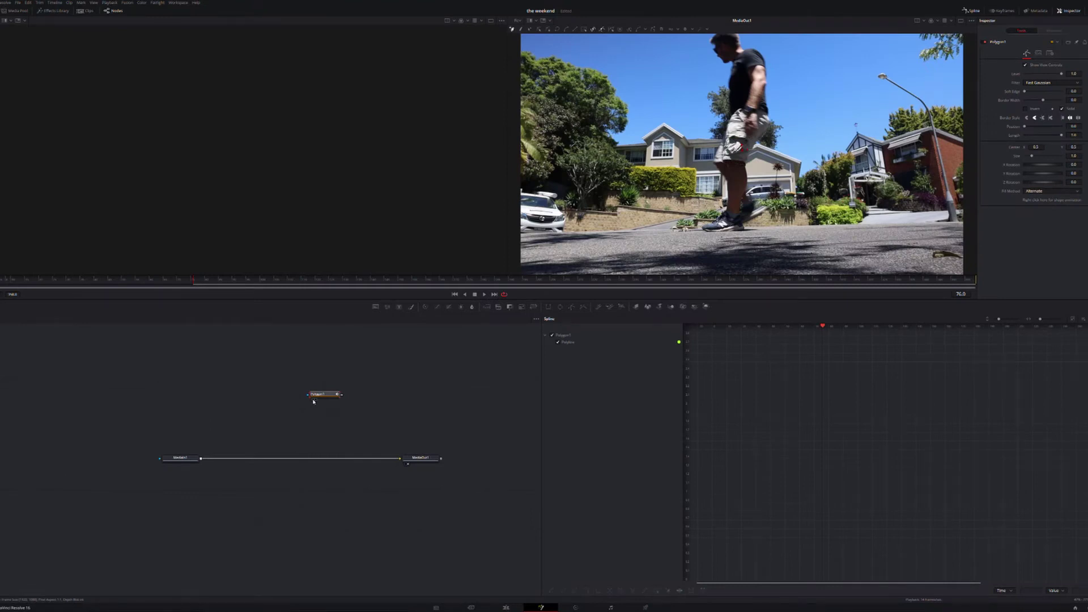
Load Polygon1 in the empty viewer and, at frame 16, trace the mask along the street lamp, treetops and brick house roofline
left_click(313, 400)
left_click_drag(81, 302, 29, 299)
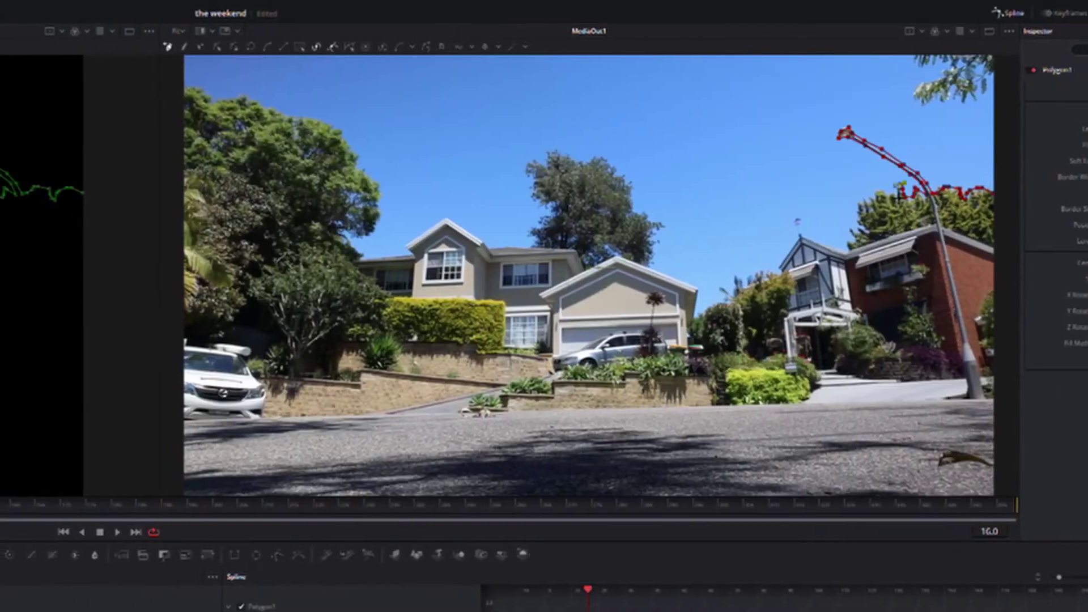
left_click(811, 234)
left_click(805, 219)
left_click(791, 268)
left_click(747, 279)
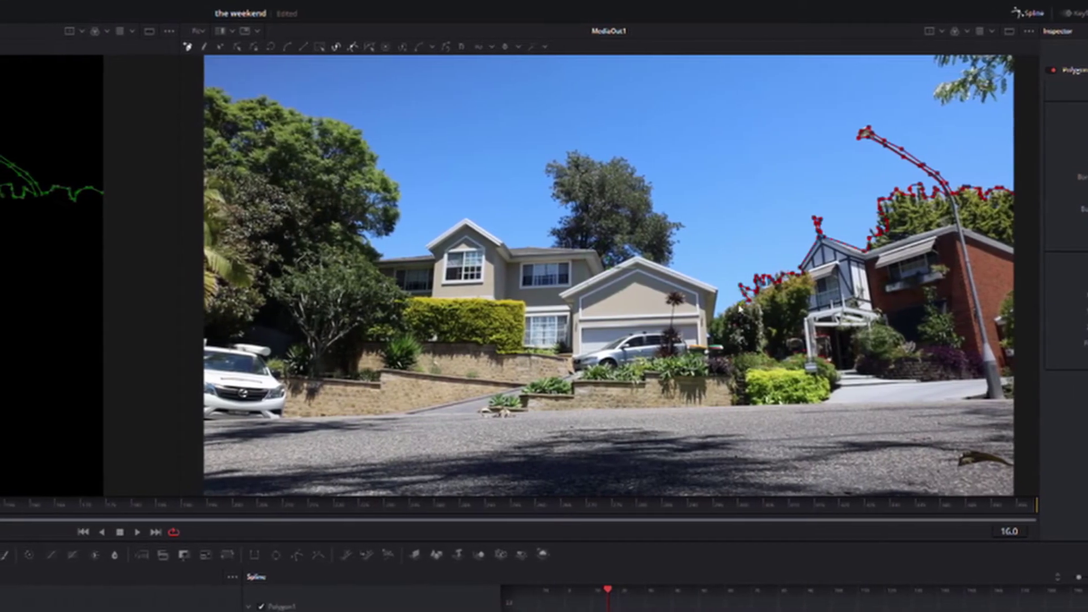
Continue the Polygon1 outline along the garage roof and the main house's rooflines to its far eave
left_click(708, 288)
left_click(628, 258)
left_click(594, 271)
left_click(519, 248)
left_click(476, 220)
left_click(437, 248)
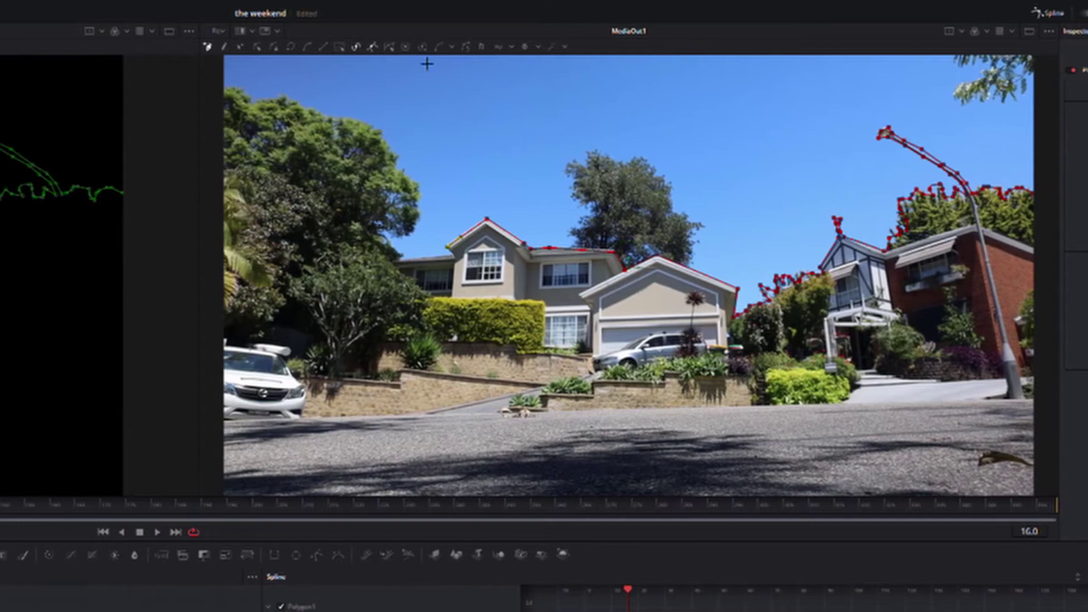
Close the Polygon1 outline by running it up and around the sky, outside the edges of the frame
left_click_drag(419, 63, 415, 96)
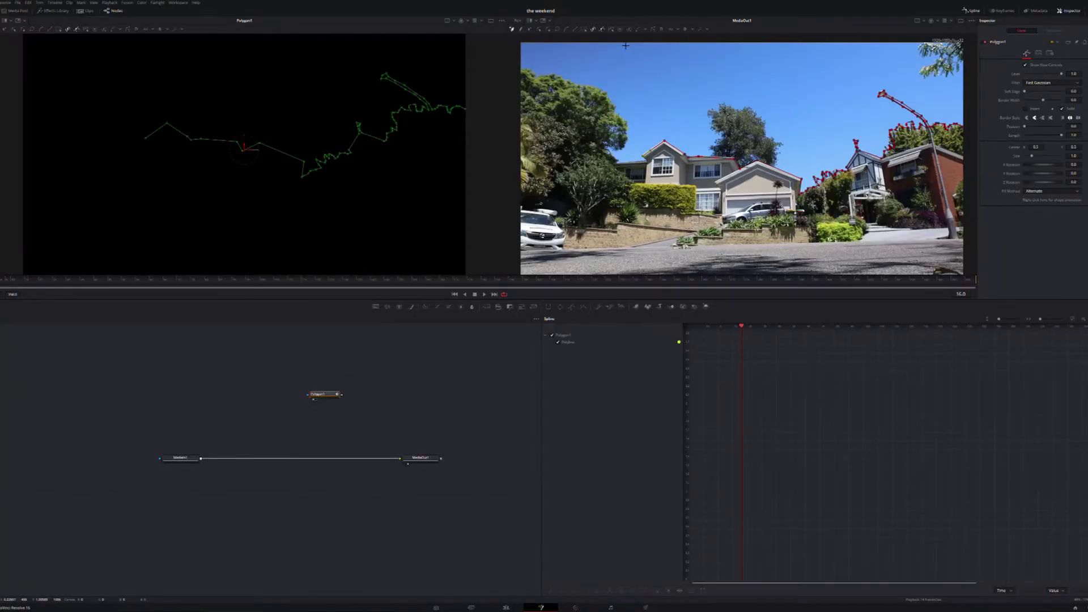
left_click(626, 46)
scroll(931, 36, "down", 2)
scroll(921, 48, "up", 3)
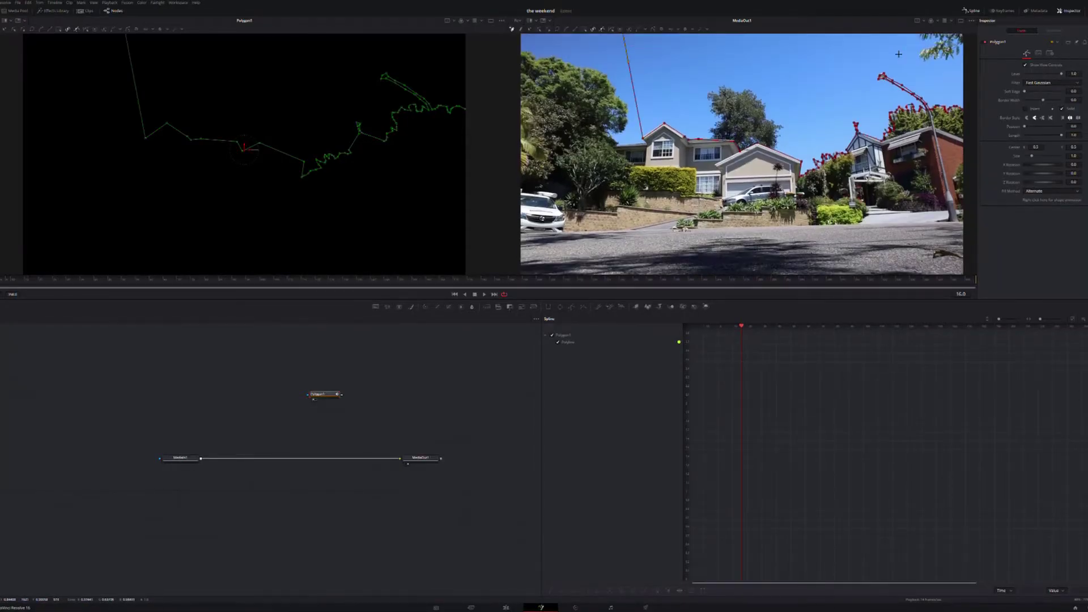
scroll(908, 59, "down", 1)
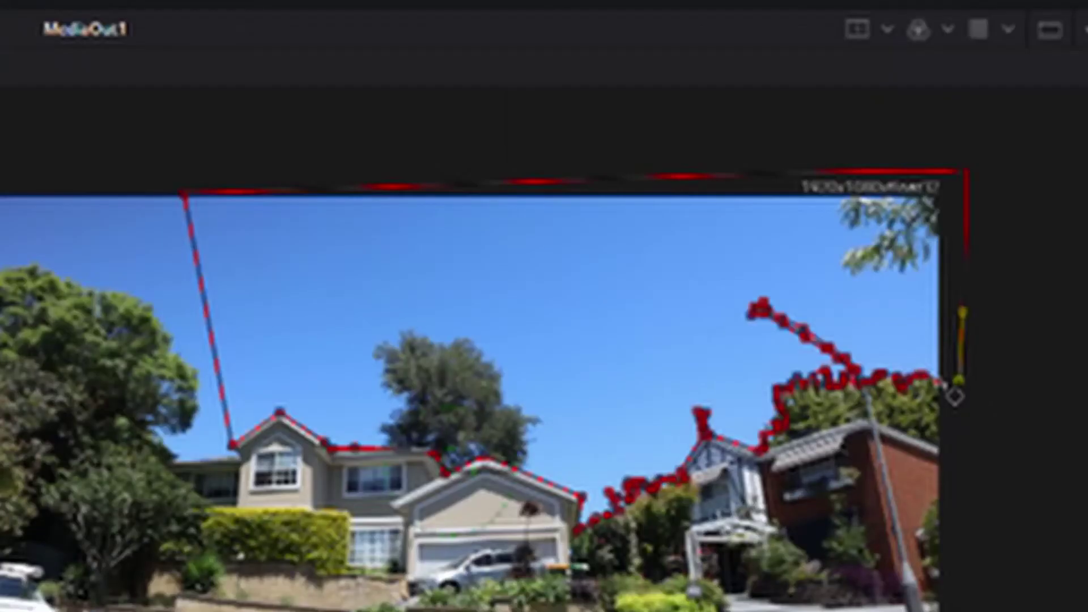
left_click(939, 103)
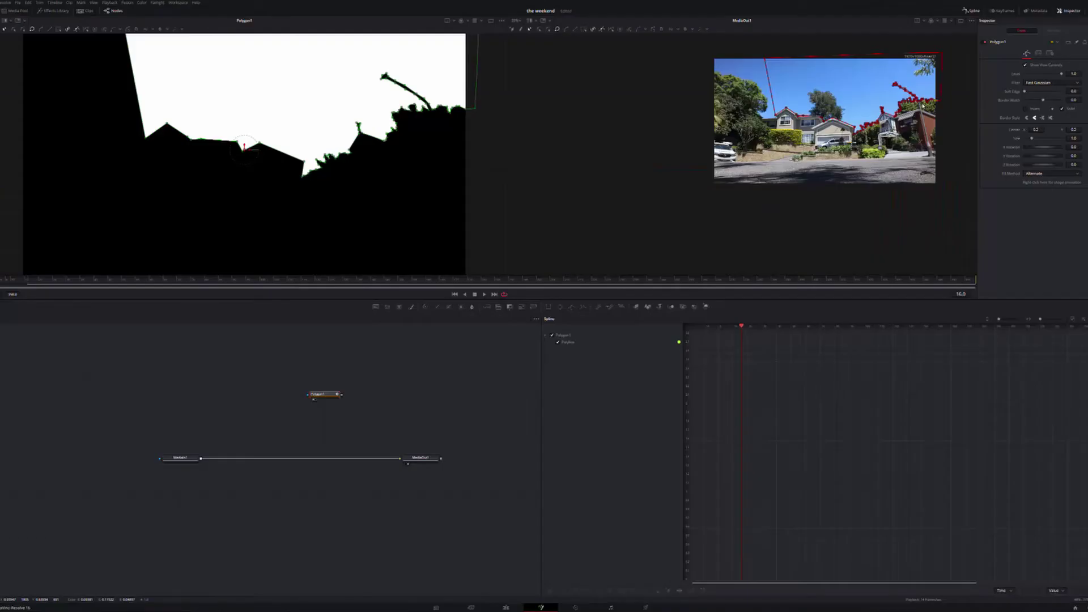
Place Polygon1 above MediaIn1, connect it as that node's mask, and invert the mask
left_click_drag(340, 395, 198, 428)
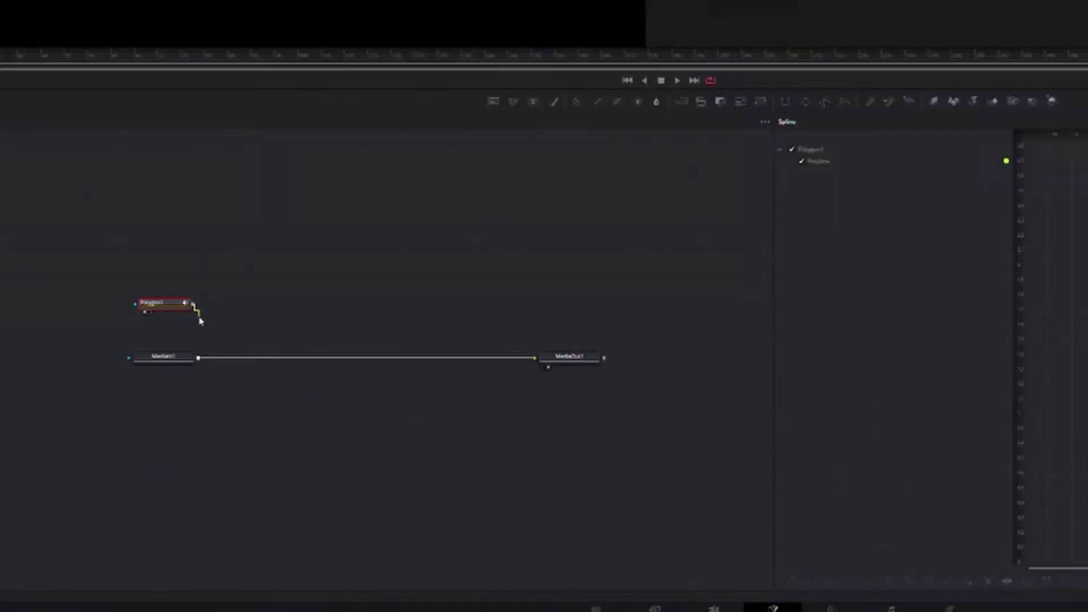
left_click_drag(166, 344, 164, 357)
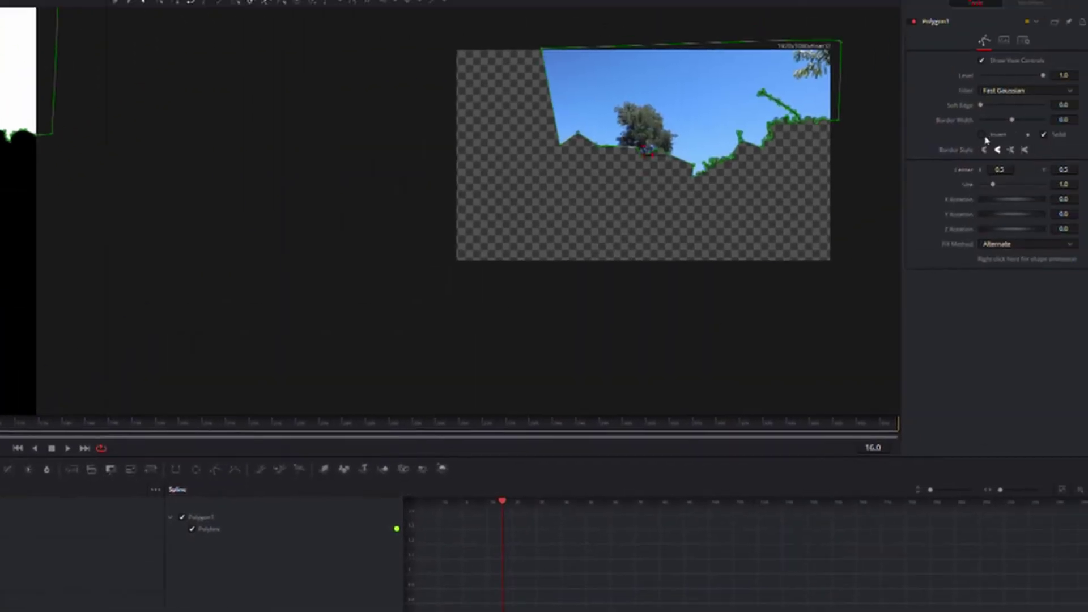
left_click(985, 140)
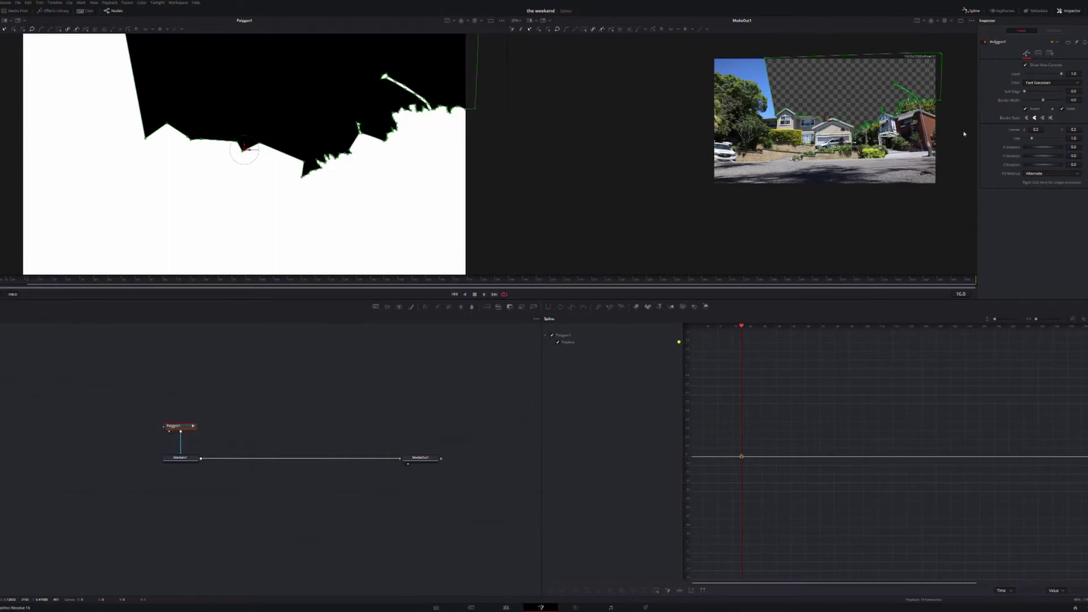
Duplicate MediaIn1 with a TimeSpeed node after it, and merge the TimeSpeed output with the masked MediaIn1
left_click(179, 460)
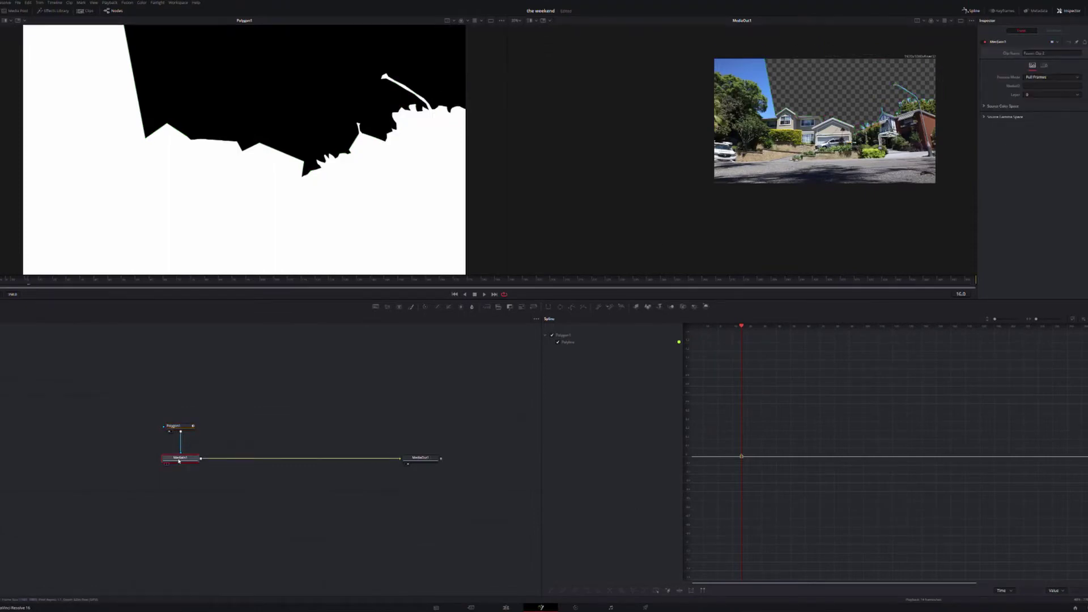
key("ctrl+v")
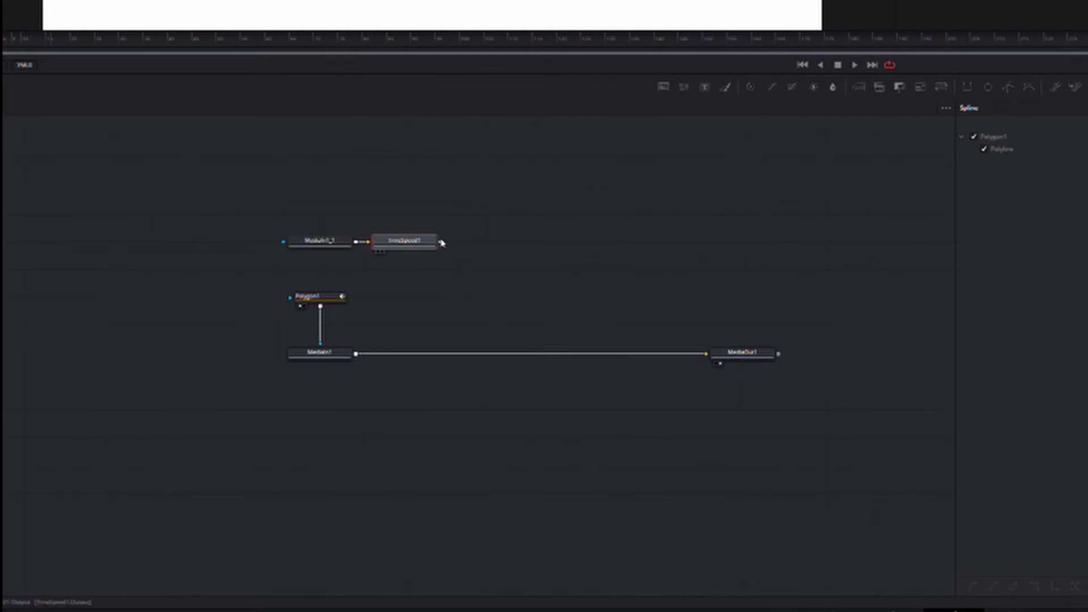
left_click_drag(440, 244, 360, 357)
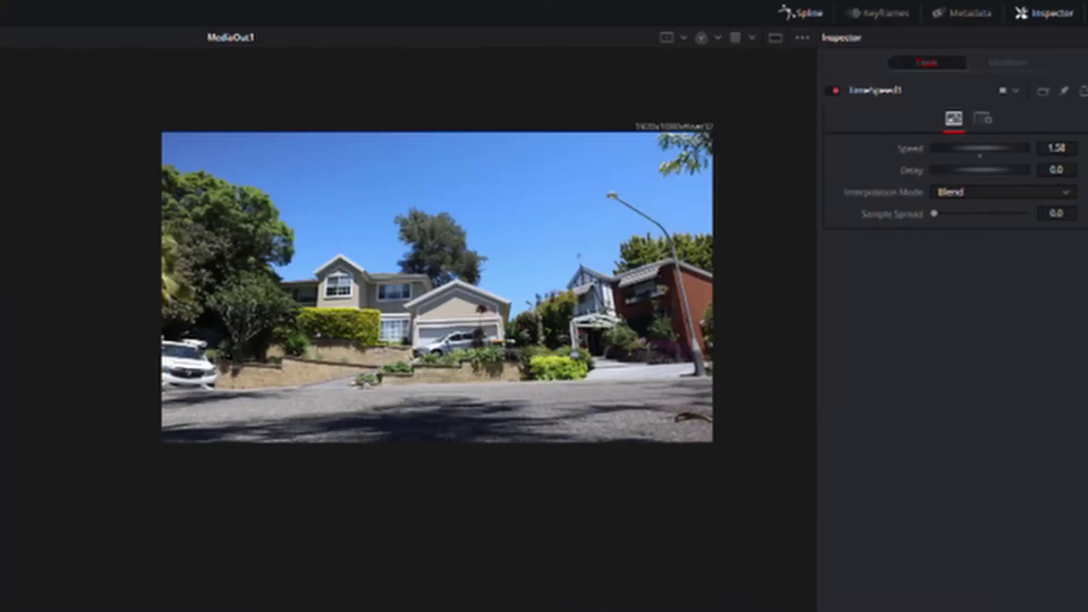
Set the Speed of the TimeSpeed1 node to 8
double_click(1073, 65)
type("8")
key("Tab")
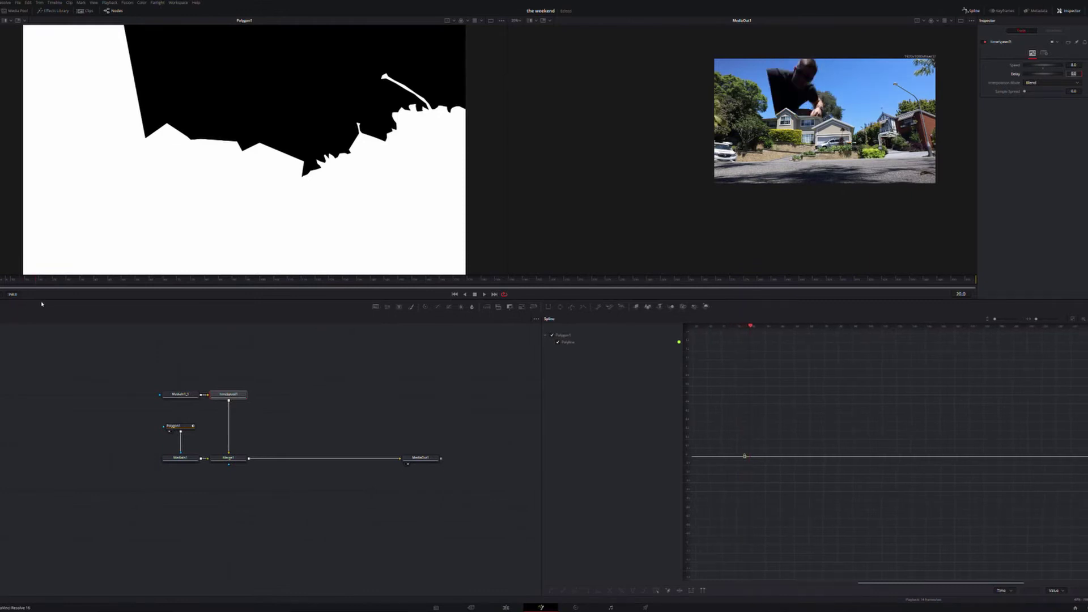
Merge a second copy of MediaIn1 over the Merge1 output and mask that copy with a new Polygon node
left_click(183, 459)
key("ctrl+v")
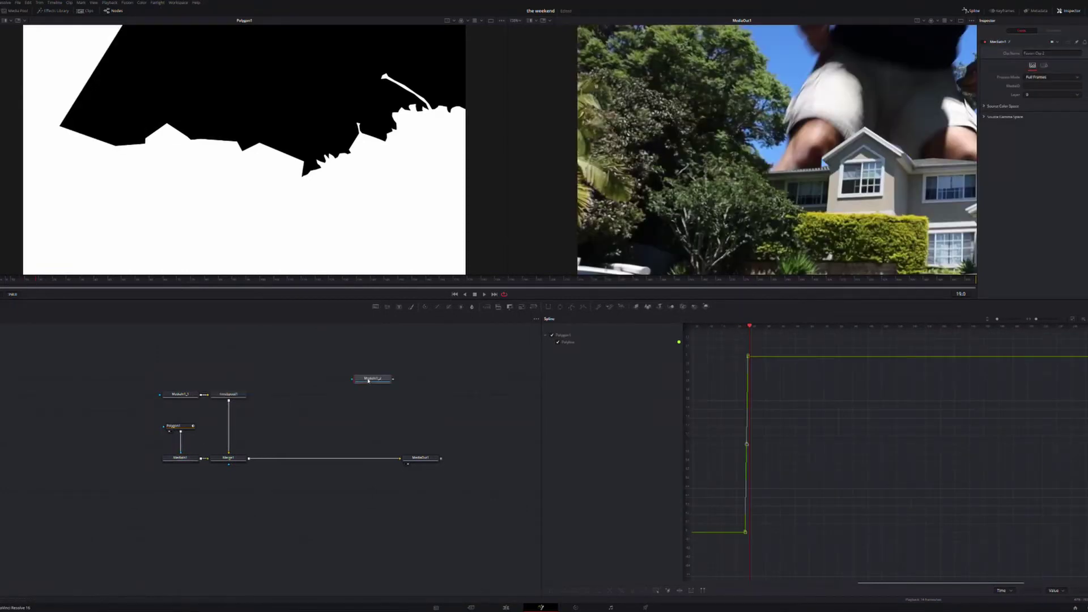
left_click_drag(393, 379, 298, 396)
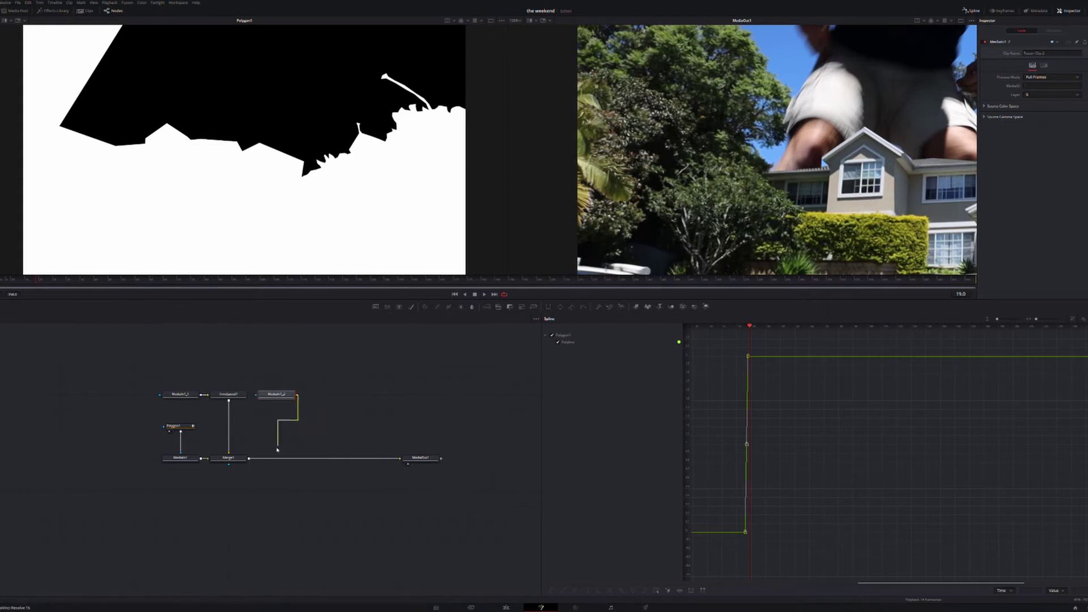
left_click_drag(278, 449, 251, 460)
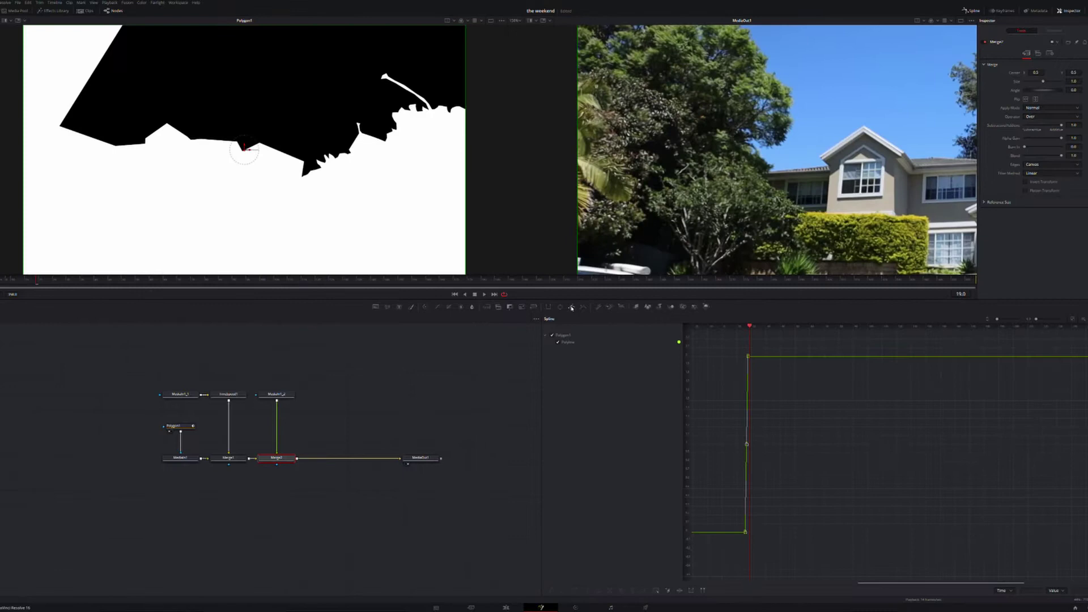
left_click_drag(572, 308, 278, 391)
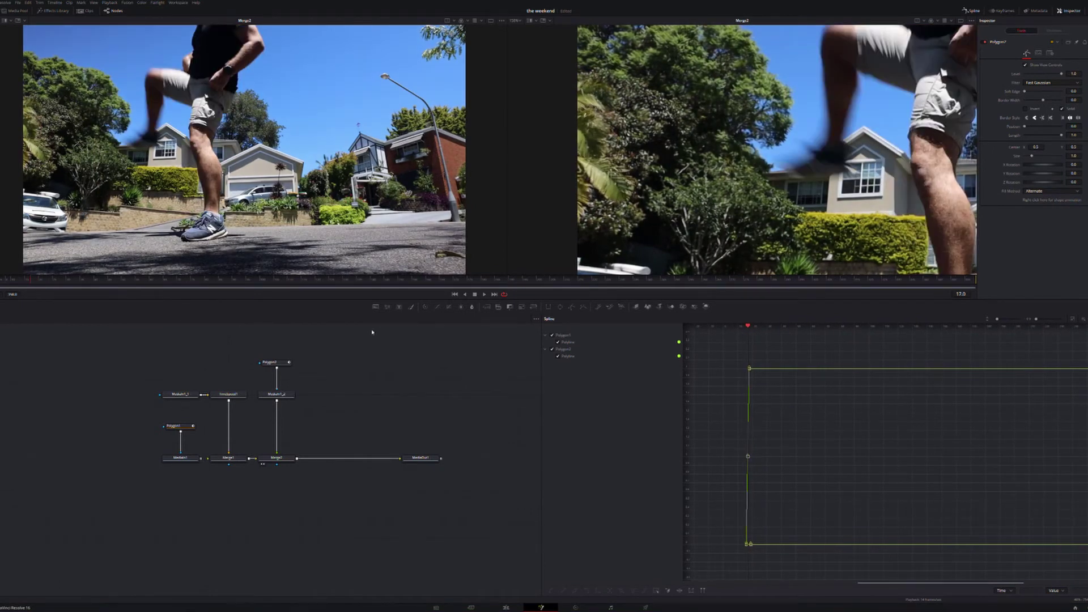
left_click(272, 362)
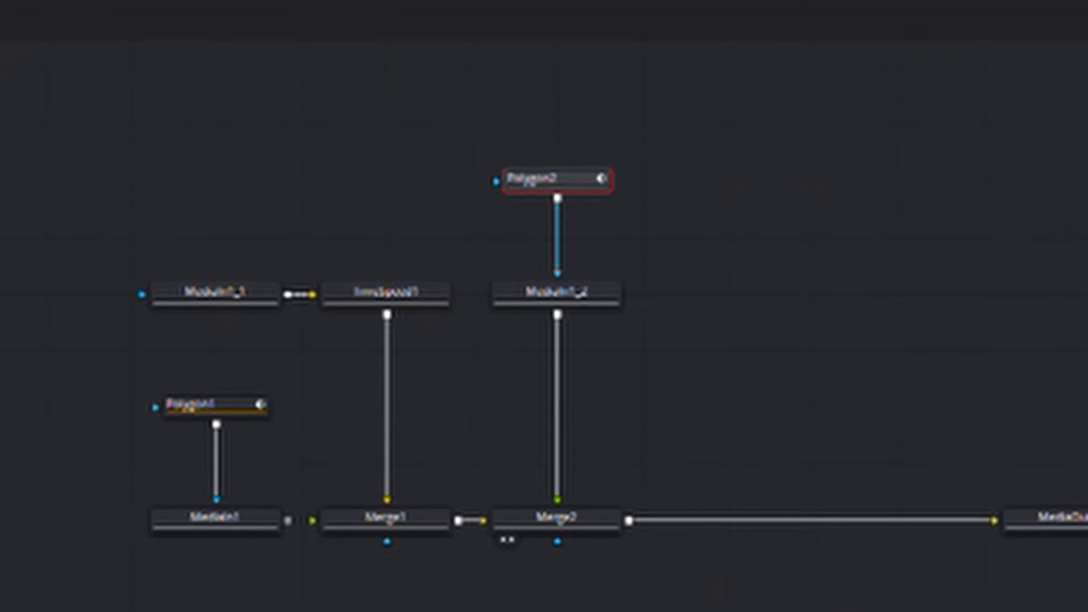
Compare the Merge1 result with the masked leg from MediaIn1_2 in the viewer at frame 135
left_click(573, 518)
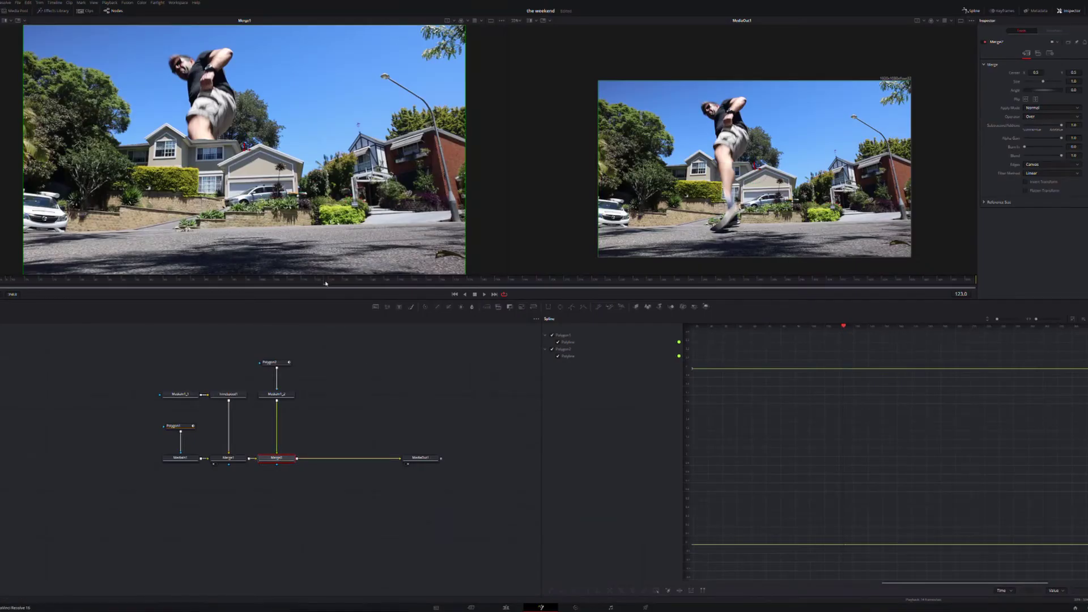
left_click_drag(326, 284, 357, 285)
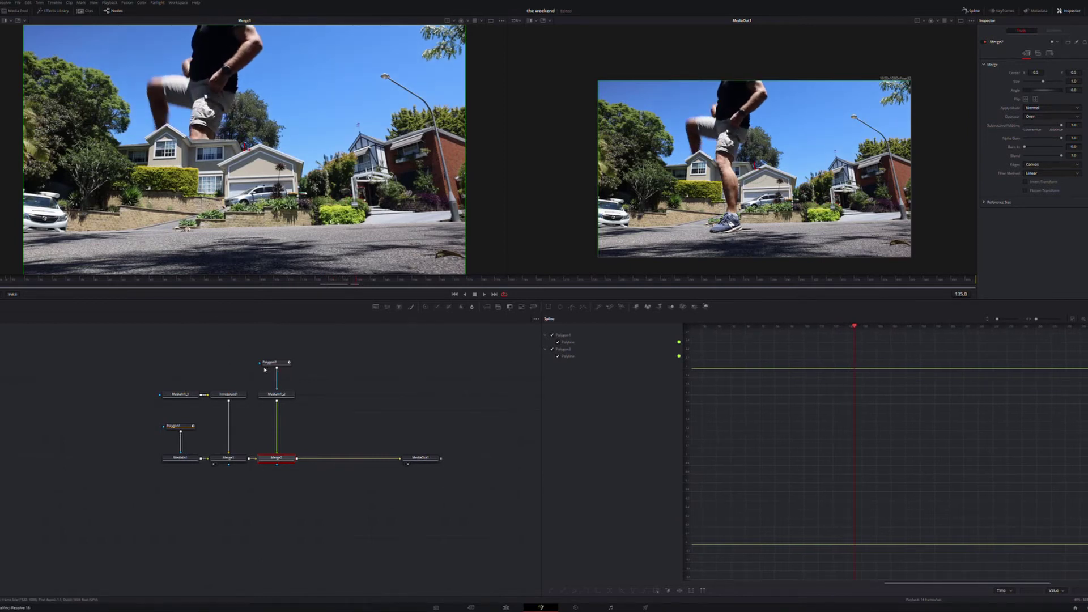
key("1")
key("1")
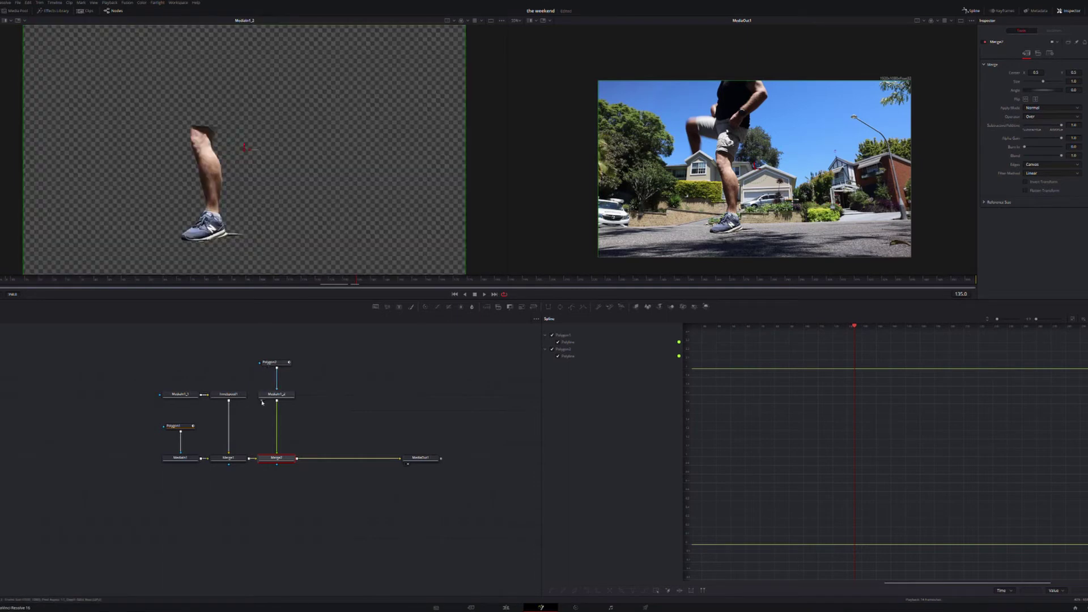
Adjust the Polygon2 mask around the planted leg while working backward through the frames to frame 123
left_click_drag(357, 280, 352, 282)
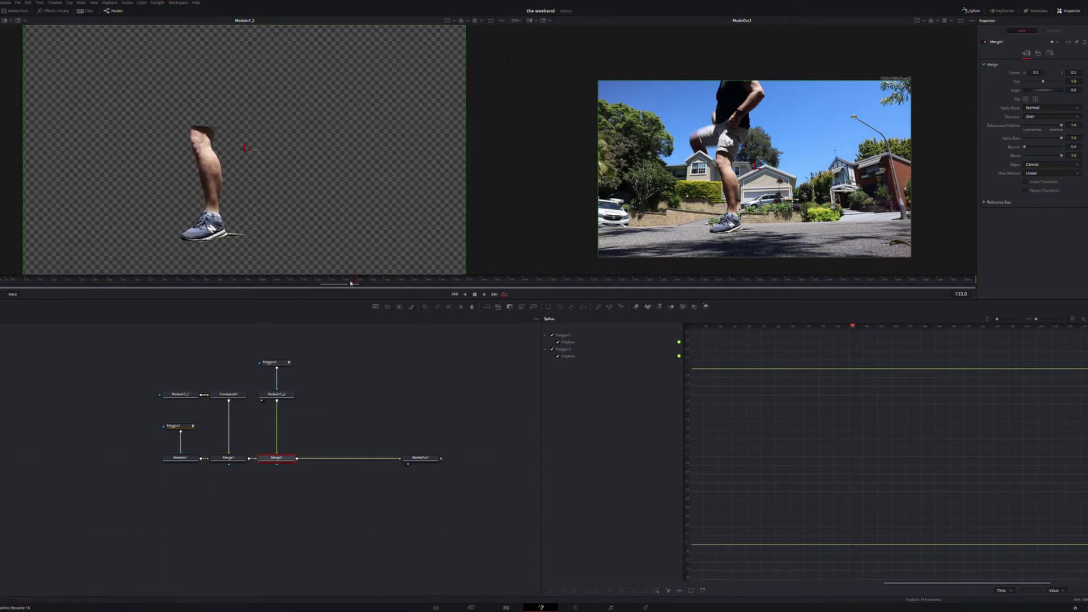
left_click(276, 363)
scroll(187, 125, "up", 5)
scroll(748, 212, "up", 5)
left_click_drag(653, 120, 662, 118)
key("Left")
key("Left")
key("Left")
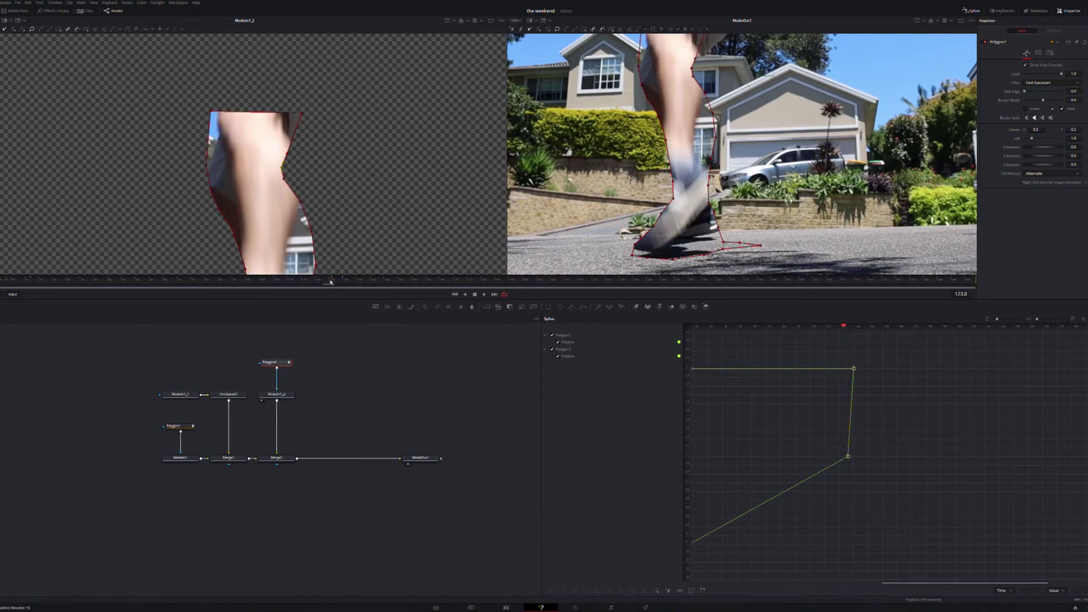
Pull the lower points of the Polygon2 mask in around the lifting foot at frame 123
left_click_drag(723, 248, 705, 221)
left_click_drag(760, 245, 720, 229)
scroll(652, 170, "up", 3)
left_click_drag(639, 190, 649, 227)
key("Left")
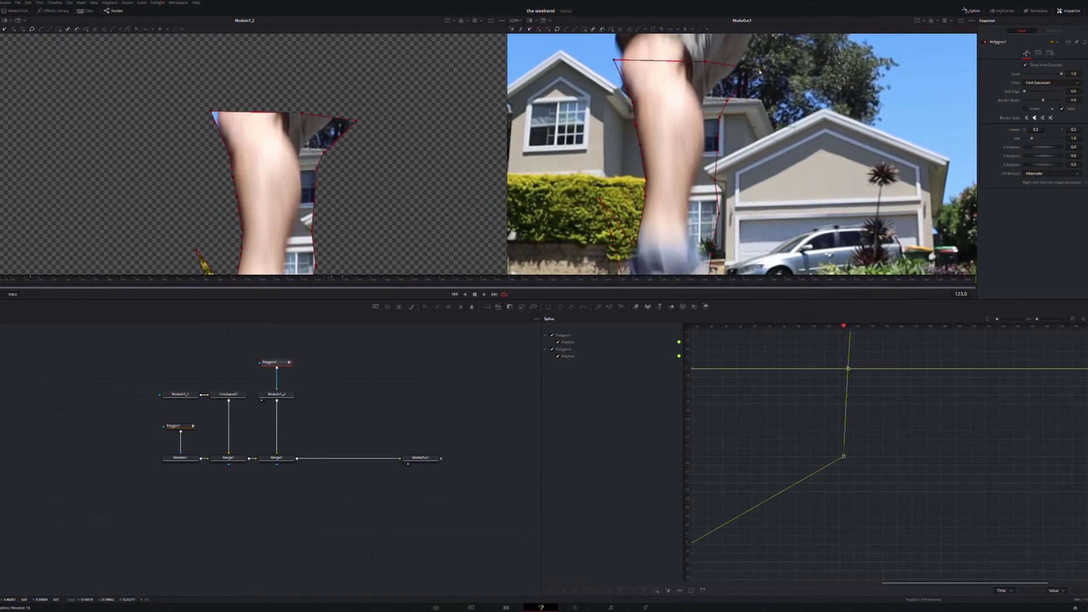
Work back to frame 118 and shift the Polygon2 mask points to follow the airborne leg
key("Left")
key("Left")
scroll(635, 170, "down", 5)
scroll(601, 170, "up", 4)
key("Left")
key("Left")
scroll(585, 163, "down", 3)
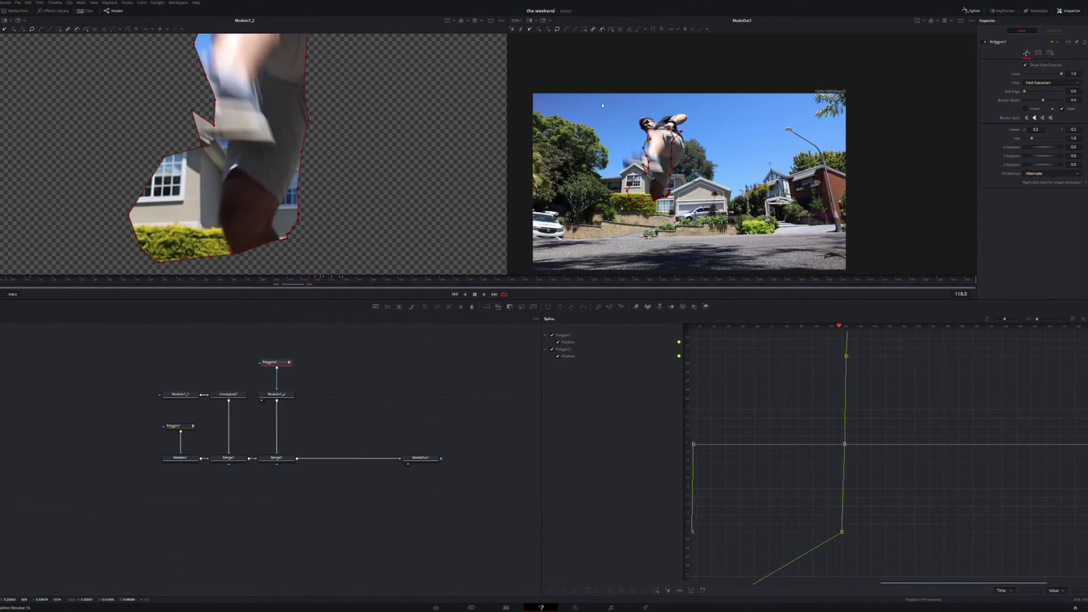
left_click_drag(603, 106, 650, 177)
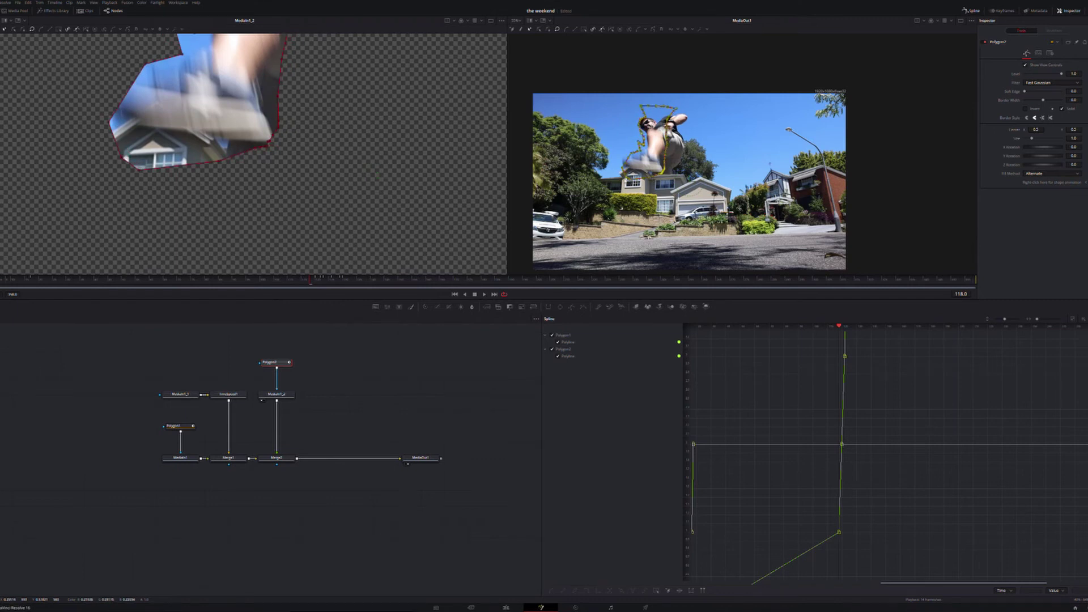
Scrub through the shot to check how the leg mask follows the giant, ending near frame 145
mouse_move(311, 284)
left_mouse_down()
mouse_move(334, 287)
mouse_move(33, 287)
mouse_move(305, 286)
left_mouse_up()
left_click_drag(33, 282, 281, 268)
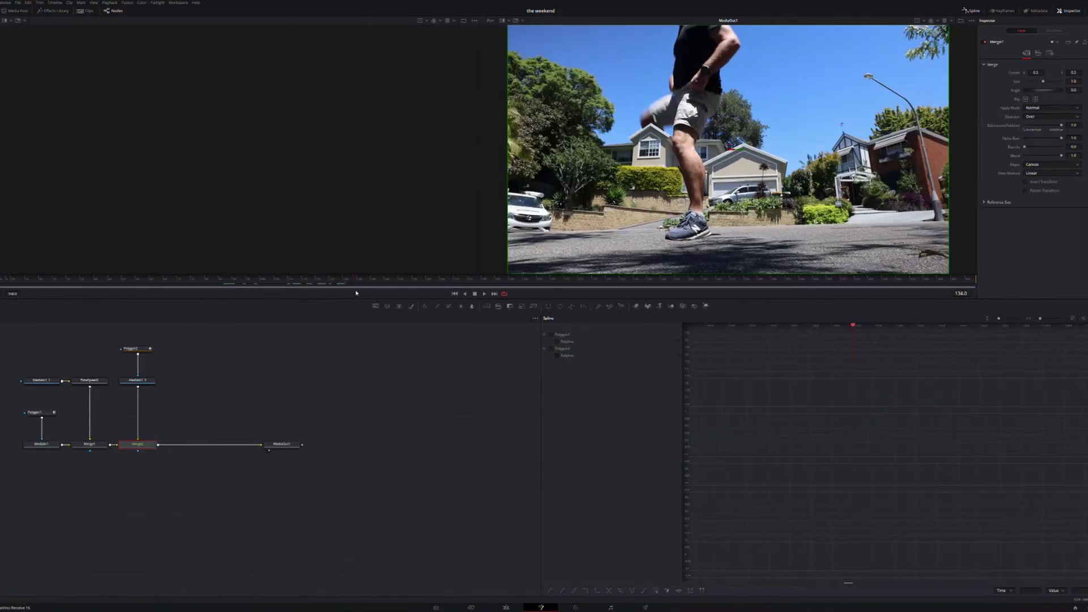
left_click_drag(375, 295, 386, 294)
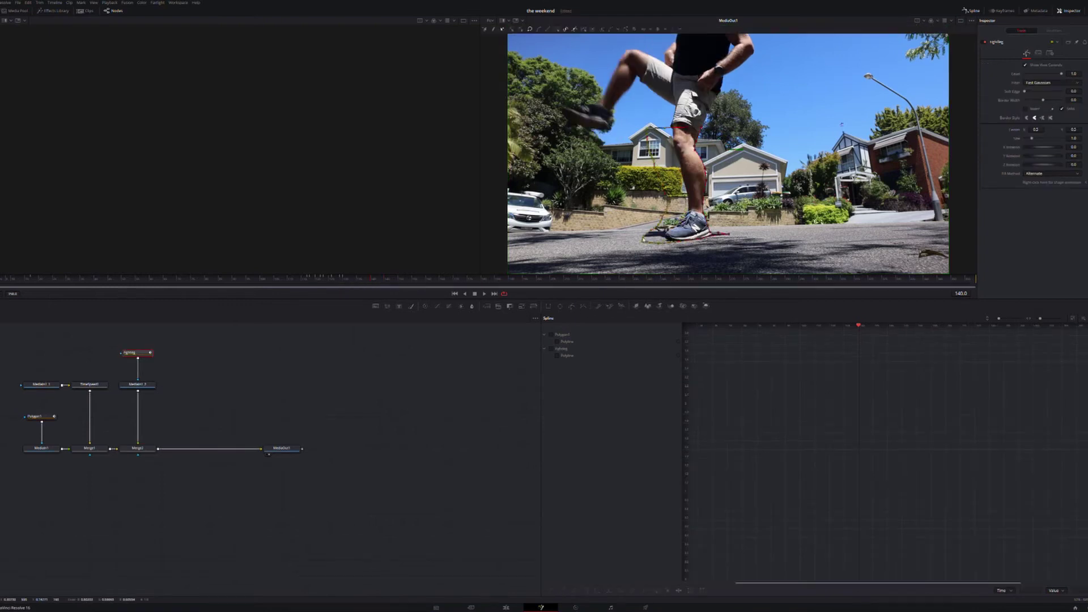
Widen the right-leg mask at frame 145 by moving its lower corner points outward along the road on both sides of the planted foot
left_click_drag(512, 251, 518, 258)
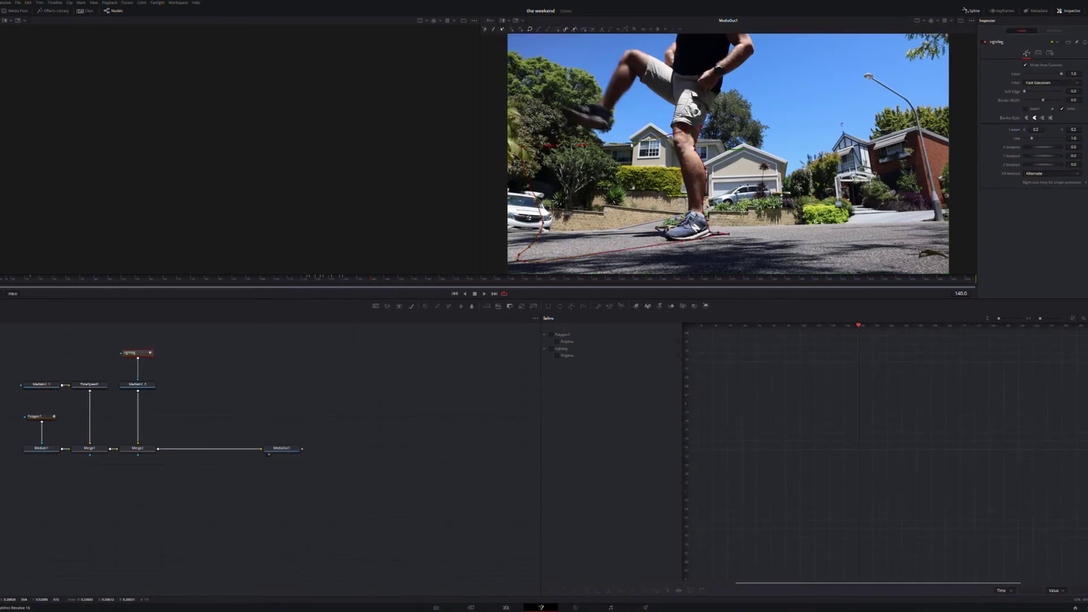
left_click_drag(728, 233, 796, 226)
At frame 190, move the left-hand points of the right-leg mask past the left edge of the picture to include the trailing leg
left_click_drag(375, 284, 432, 305)
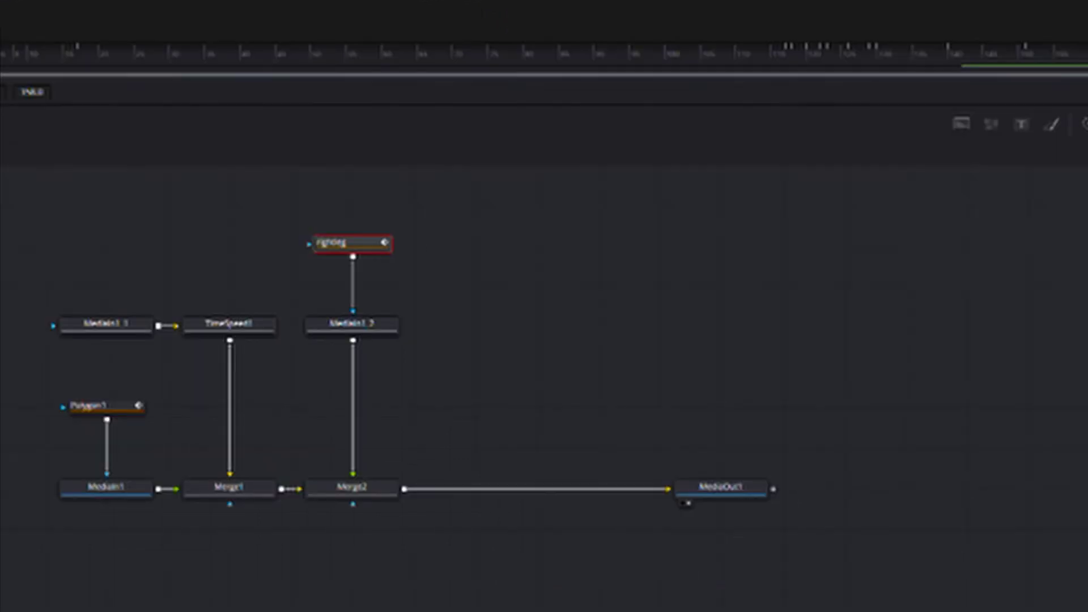
left_click(105, 407)
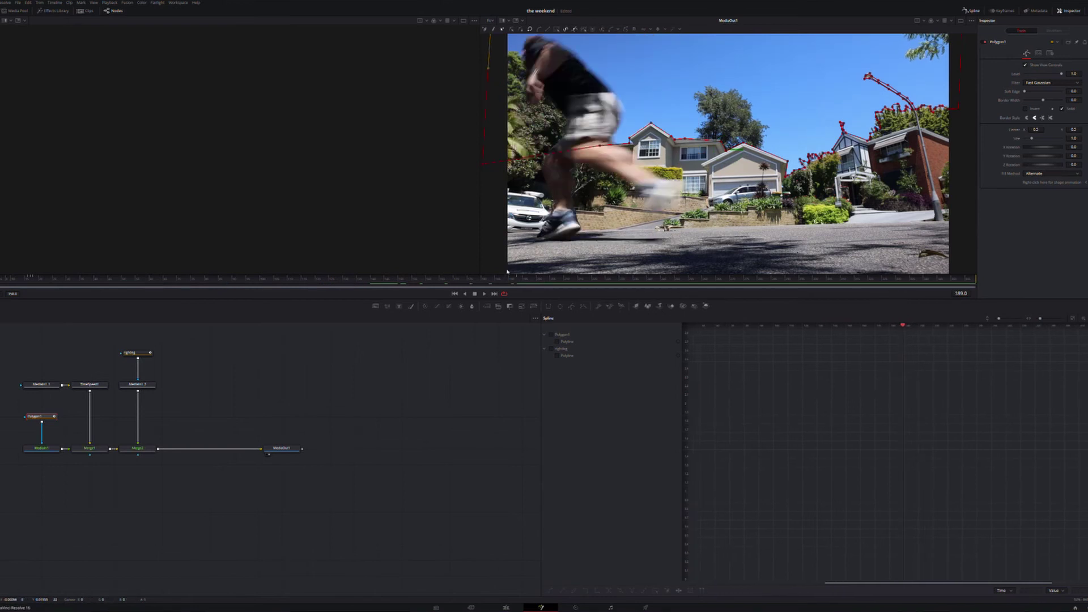
left_click(136, 353)
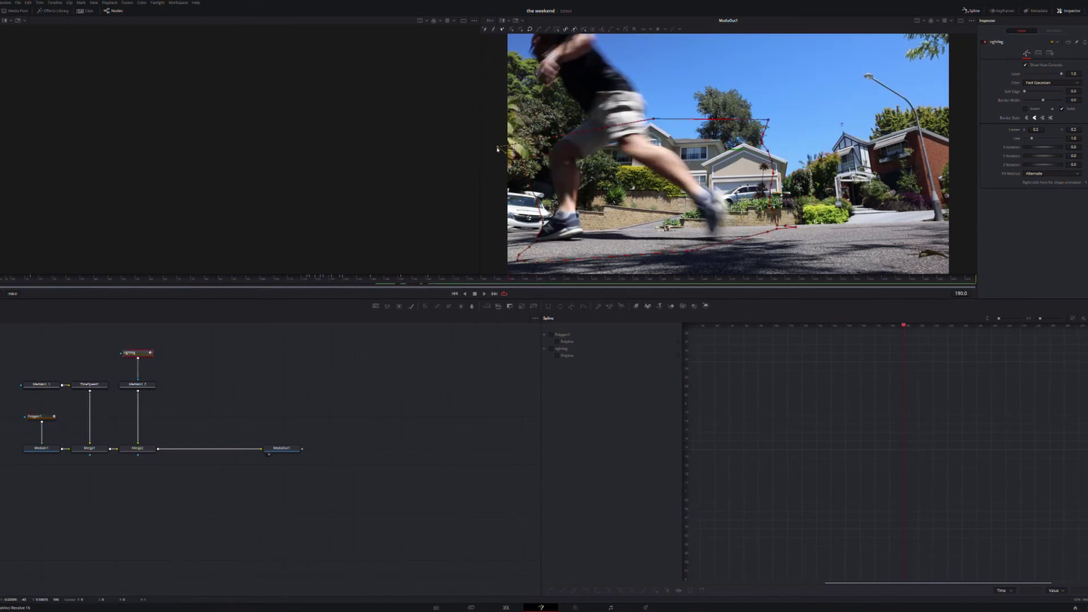
left_click_drag(551, 149, 493, 266)
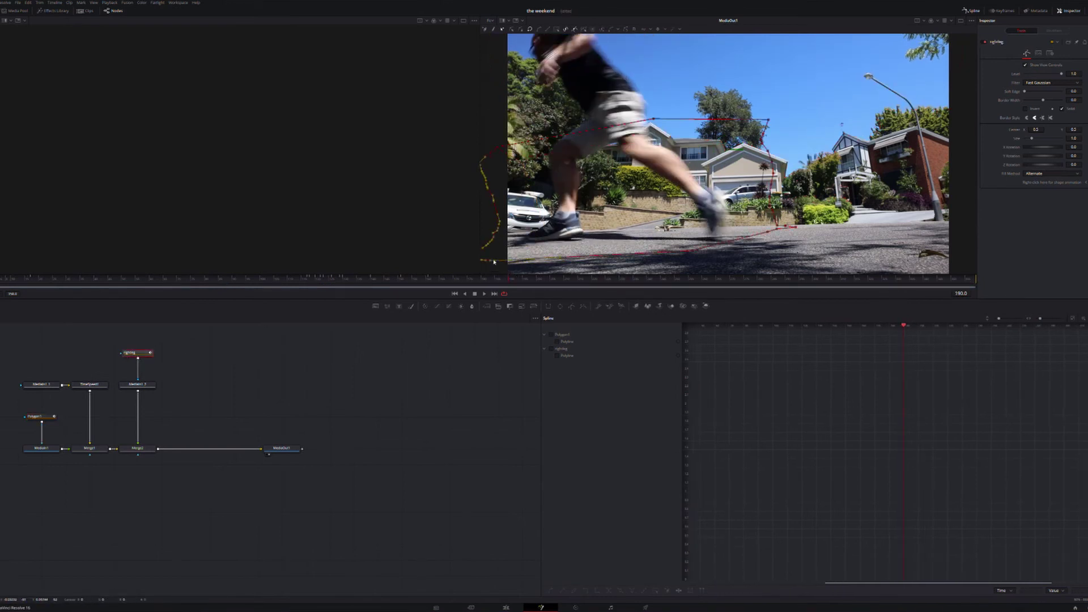
Scrub through the composite from its first frames, and play the shot from the start on the Edit page
left_click(32, 278)
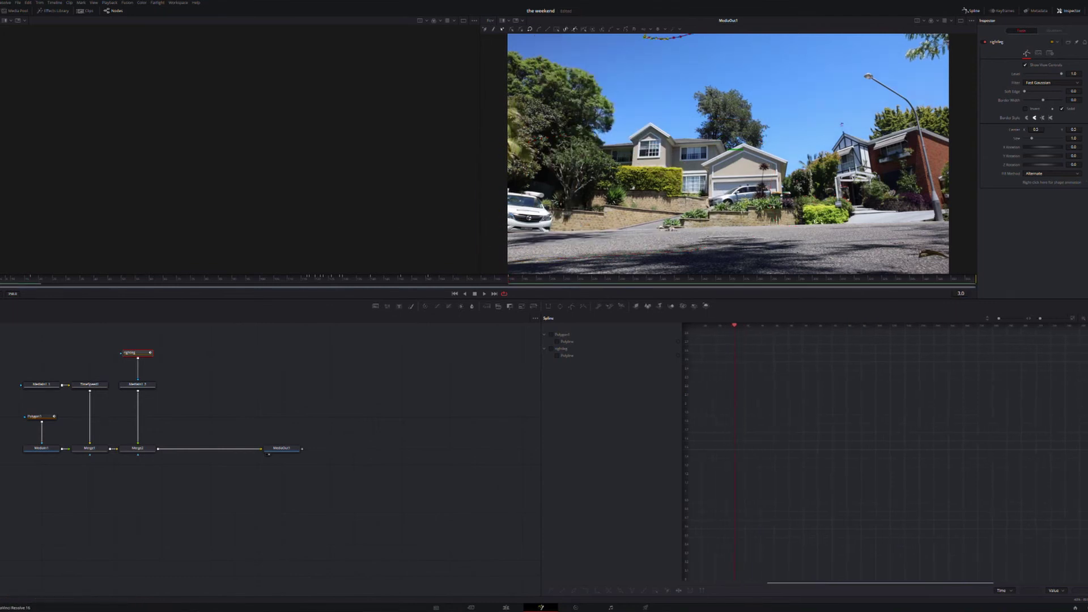
left_click_drag(48, 280, 529, 278)
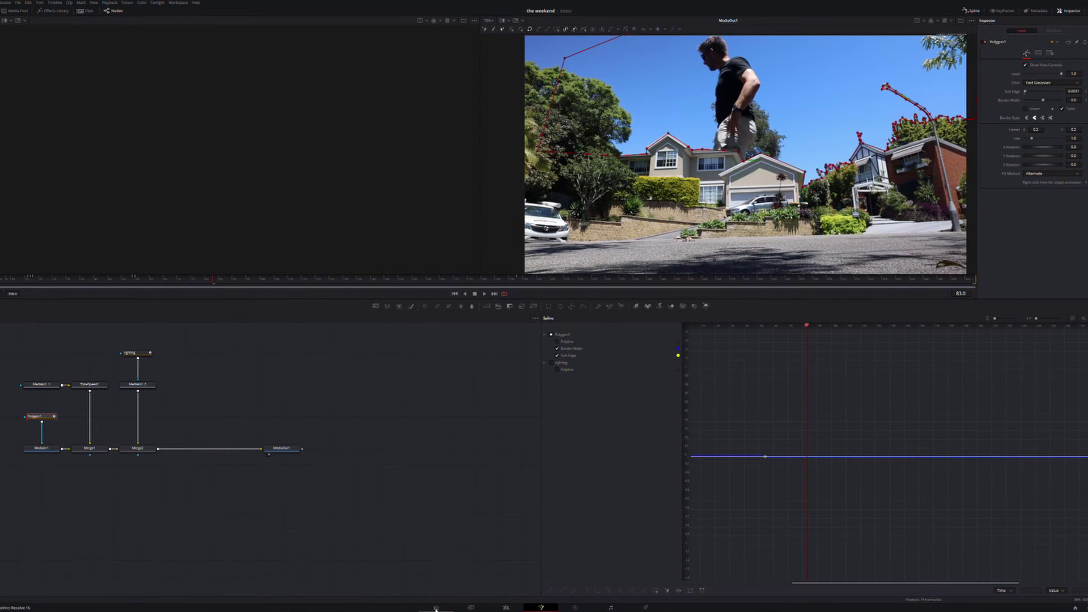
left_click(509, 608)
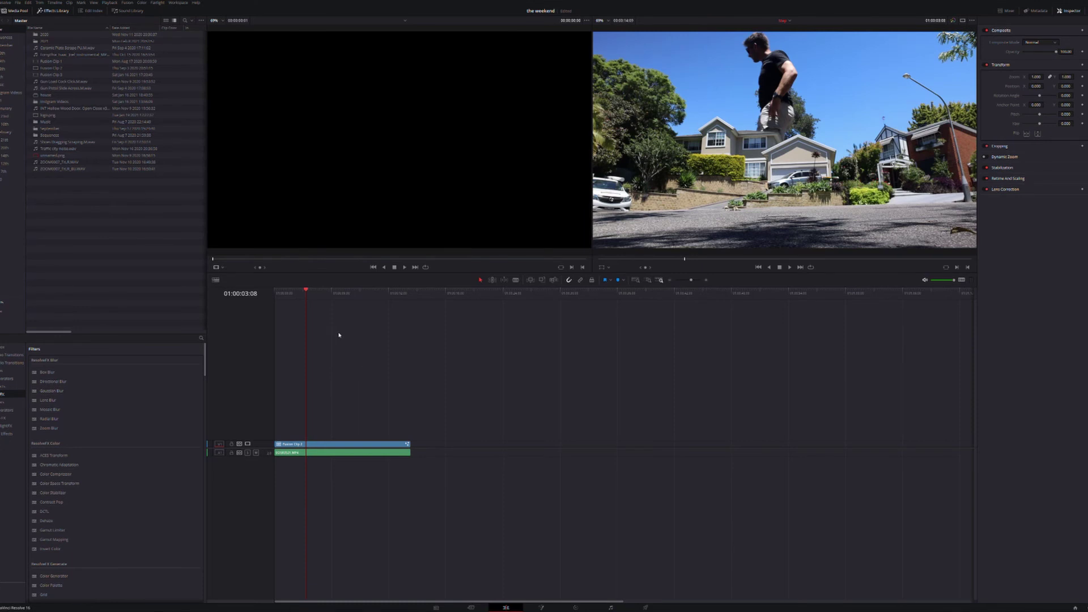
key("Home")
key("space")
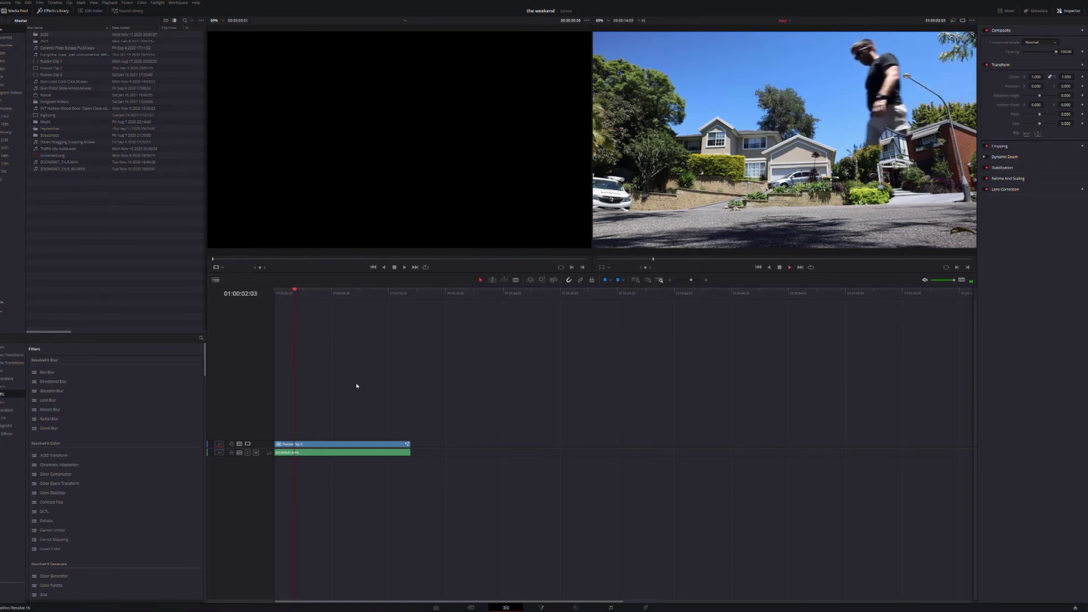